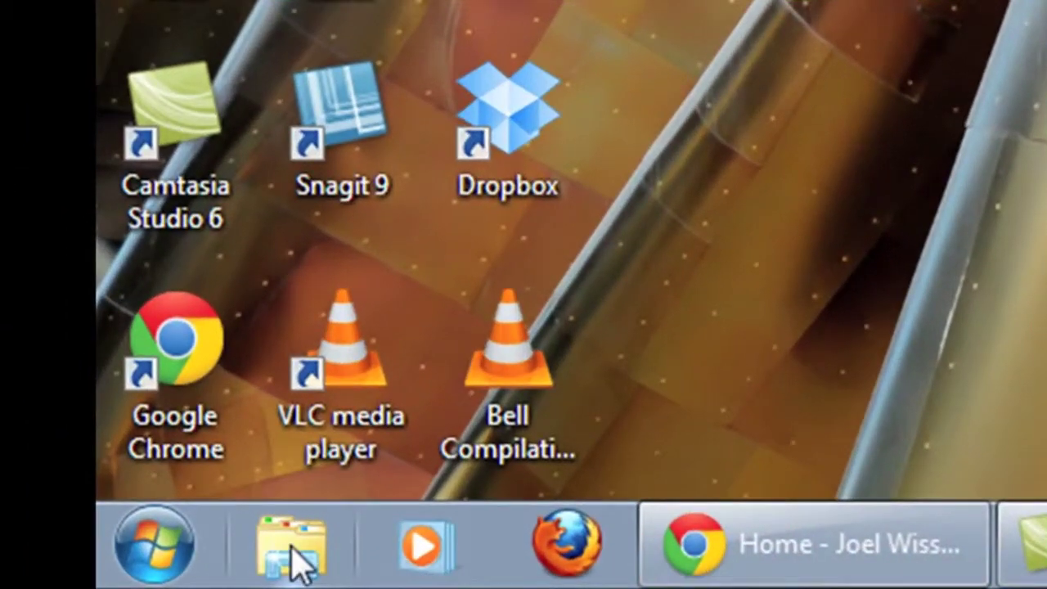
Browse the Beyond Question disc in drive D: and launch its Setup.exe.
{"action": "left_click", "coordinate": [293, 548]}
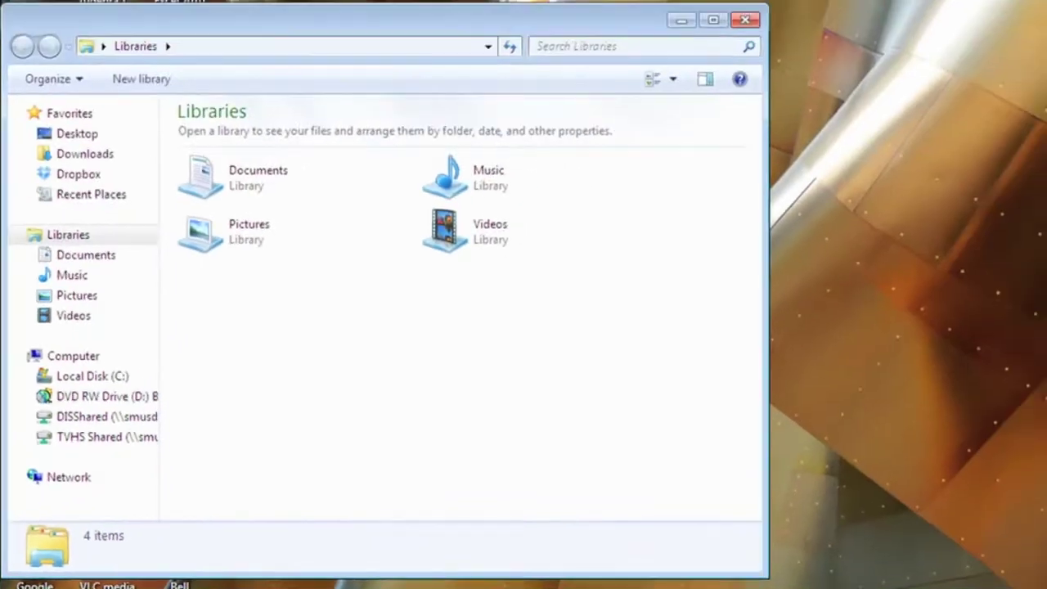
{"action": "left_click", "coordinate": [94, 401]}
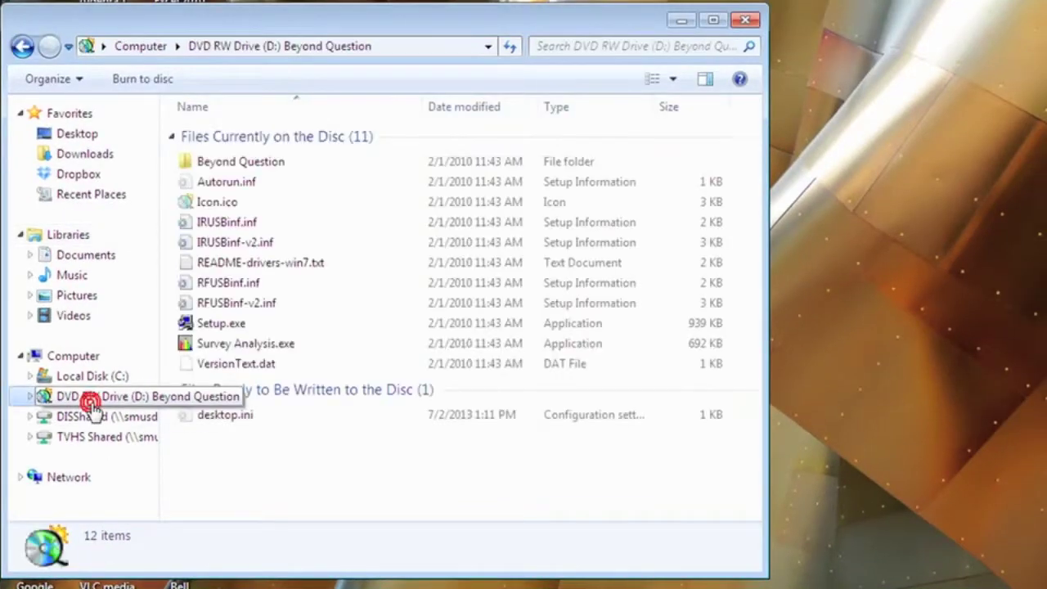
{"action": "left_click", "coordinate": [220, 324]}
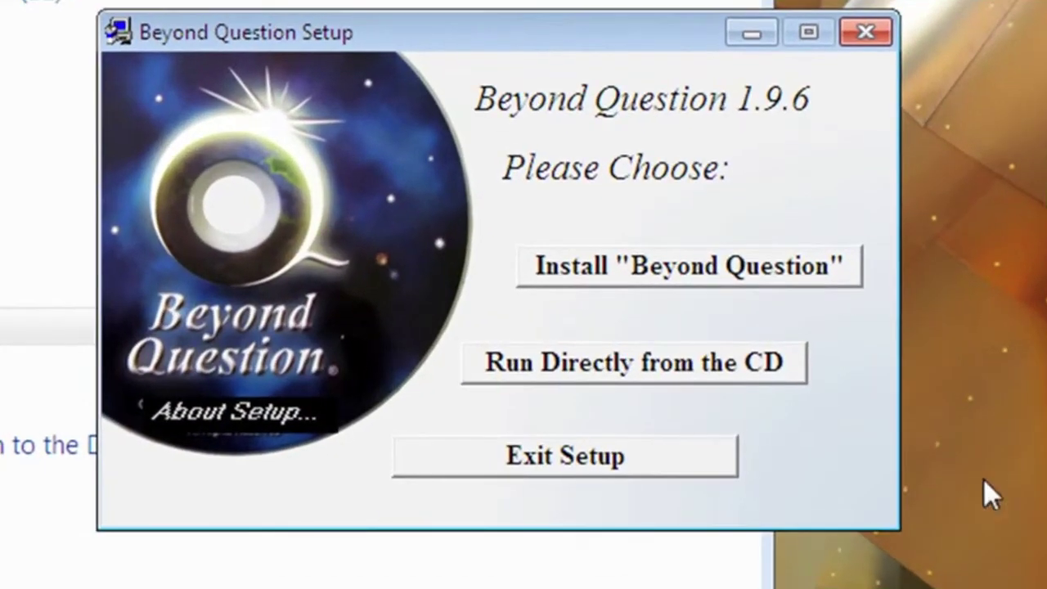
Install Beyond Question 1.9.6 into the suggested folder after accepting the license, then launch it.
{"action": "left_click", "coordinate": [781, 278]}
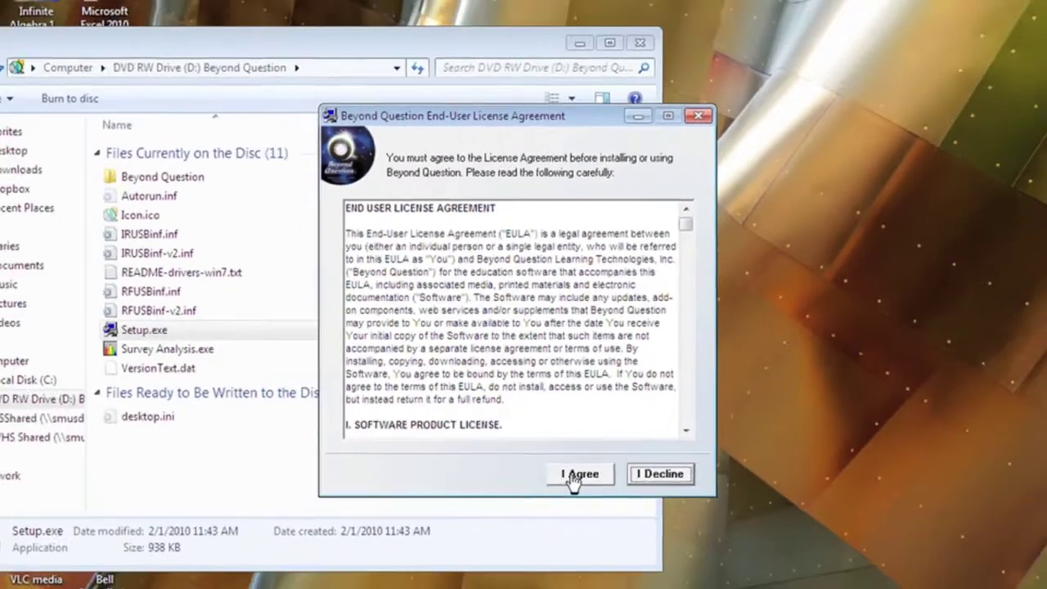
{"action": "left_click", "coordinate": [579, 474]}
{"action": "left_click", "coordinate": [573, 474]}
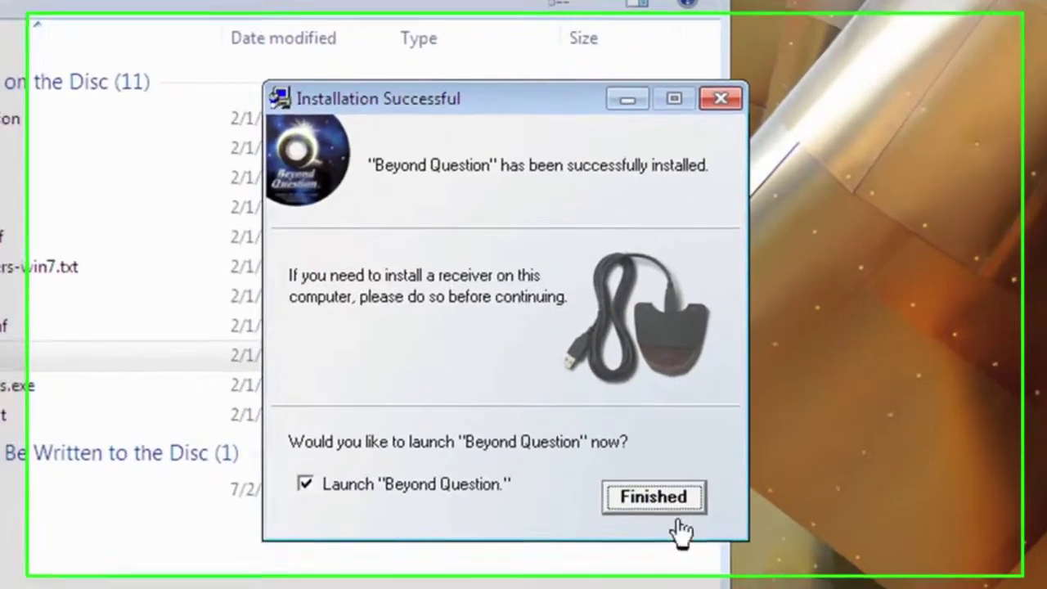
{"action": "left_click", "coordinate": [618, 421]}
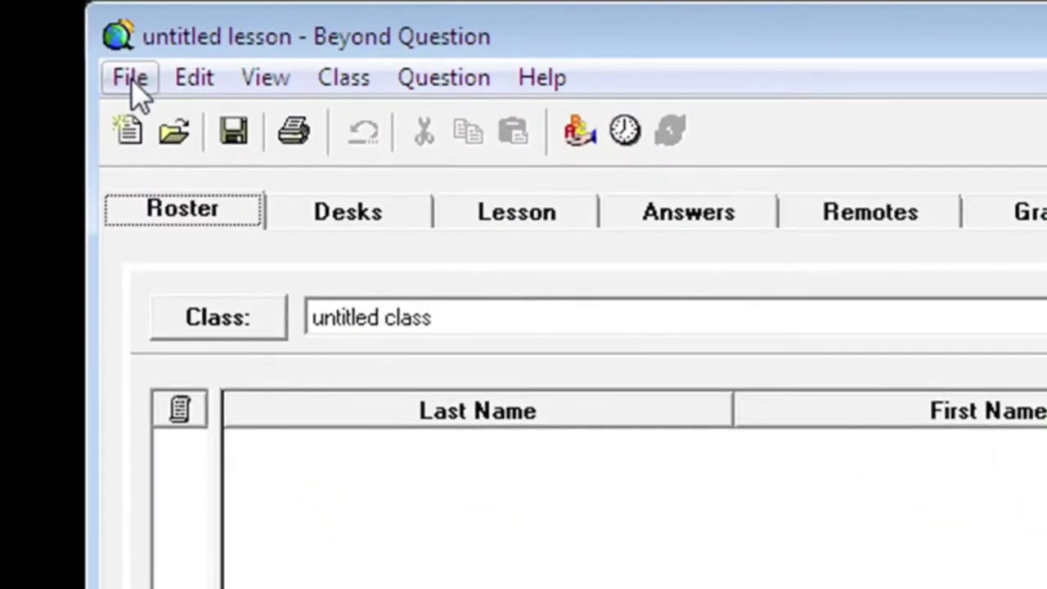
Start saving the class to a new file on Local Disk (C:).
{"action": "left_click", "coordinate": [131, 80]}
{"action": "left_click", "coordinate": [231, 335]}
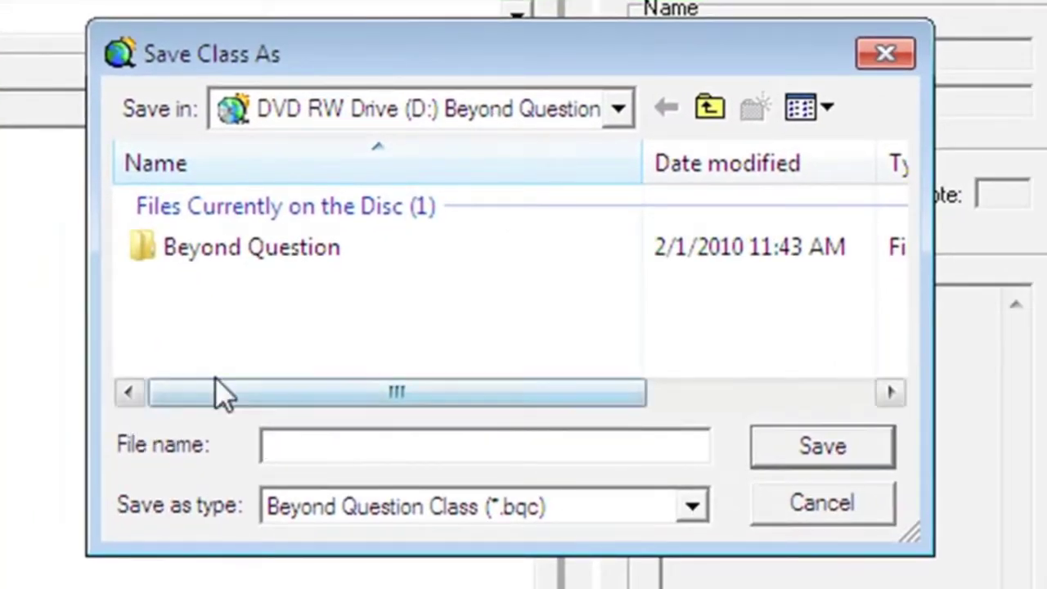
{"action": "left_click", "coordinate": [618, 111]}
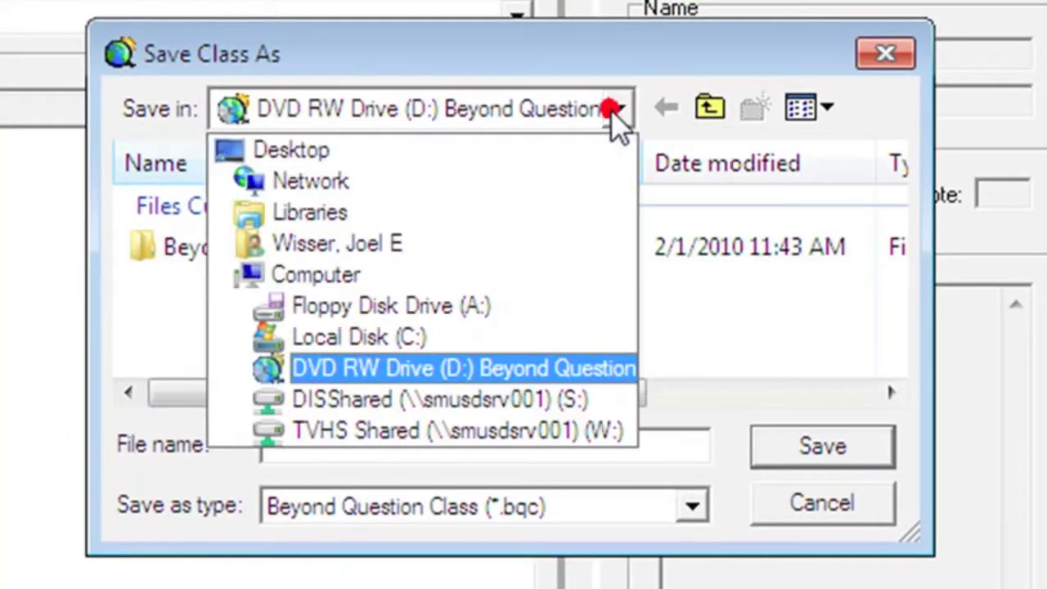
{"action": "left_click", "coordinate": [444, 337]}
Create and open a new 'Beyond Question' folder there, ready for the class file name.
{"action": "left_click", "coordinate": [753, 112]}
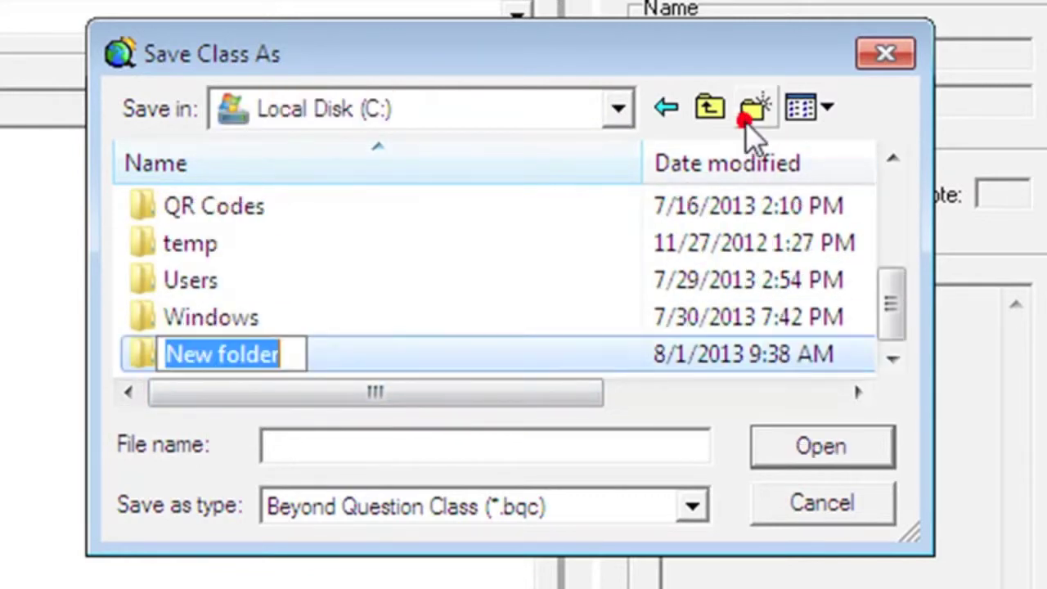
{"action": "type", "text": "Bey"}
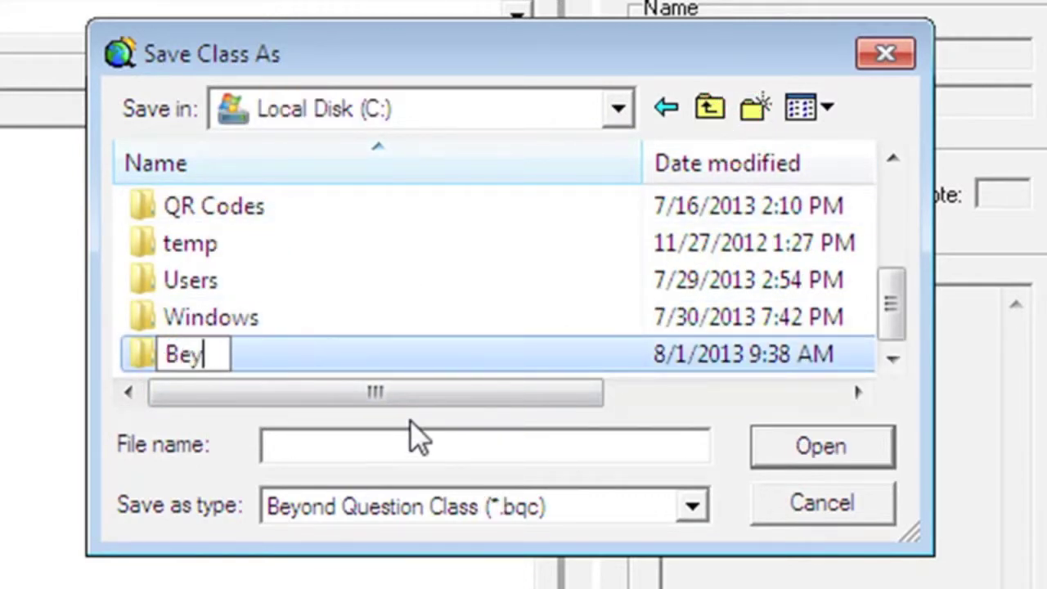
{"action": "type", "text": "ond Question"}
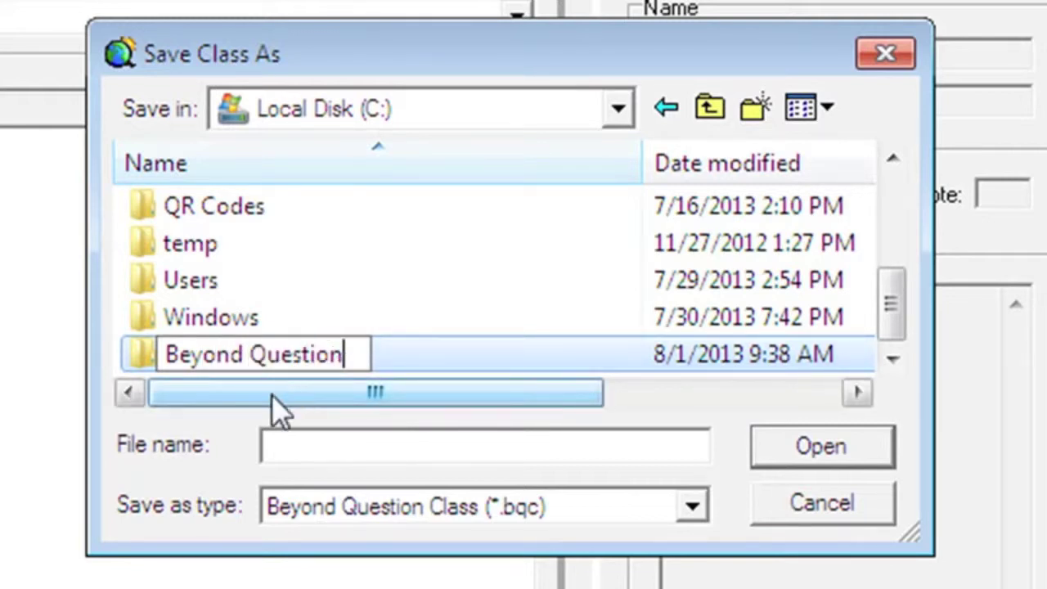
{"action": "left_click", "coordinate": [133, 355]}
{"action": "double_click", "coordinate": [125, 351]}
{"action": "left_click", "coordinate": [295, 452]}
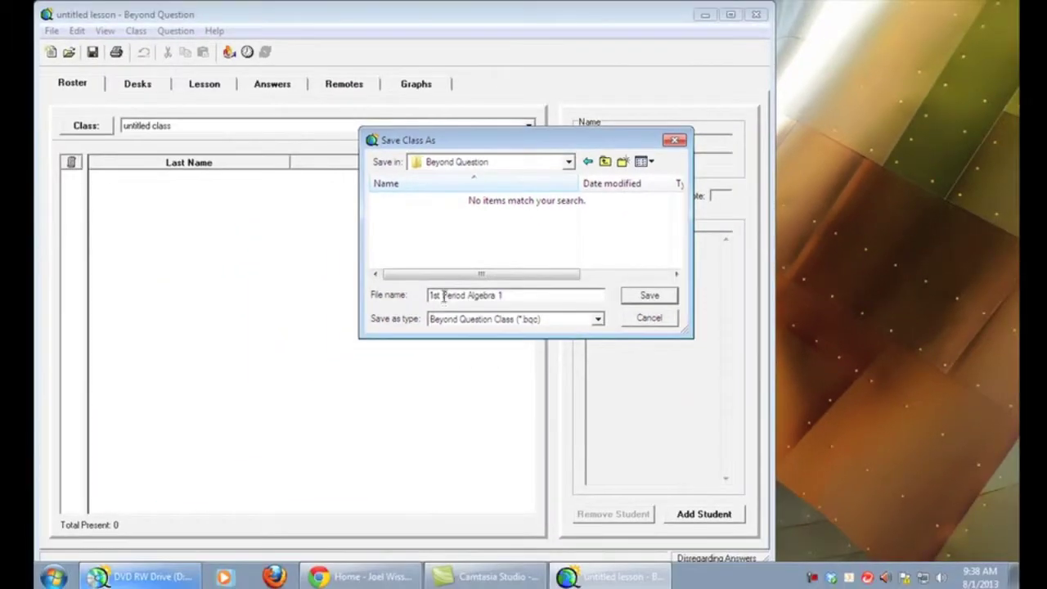
Save the class as '1st Period Algebra 1' and add the first student with their ID on remote 1.
{"action": "left_click", "coordinate": [674, 298]}
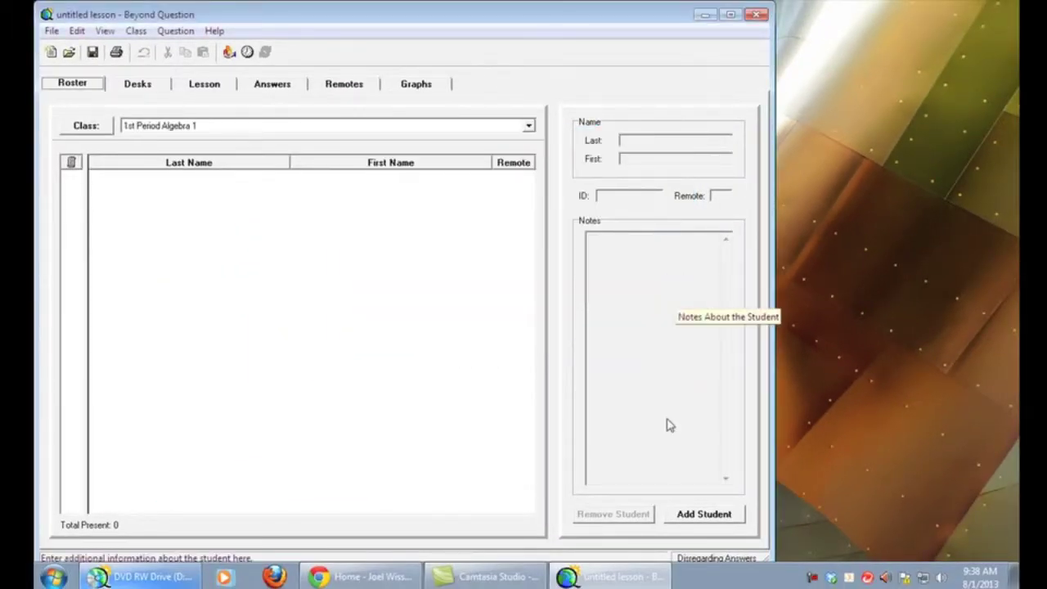
{"action": "left_click", "coordinate": [694, 517]}
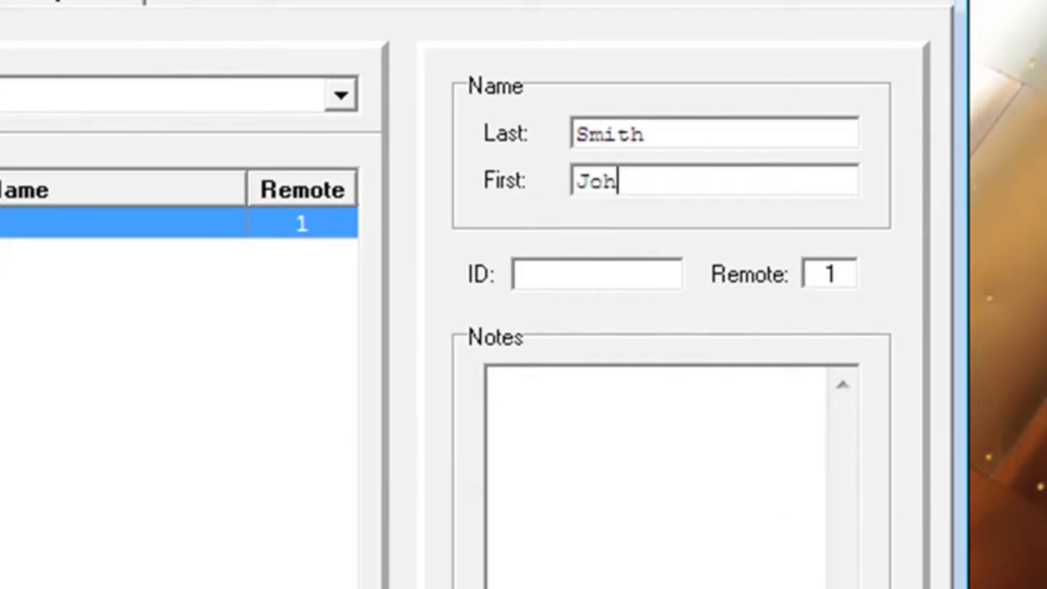
{"action": "left_click", "coordinate": [635, 275]}
{"action": "type", "text": "123456"}
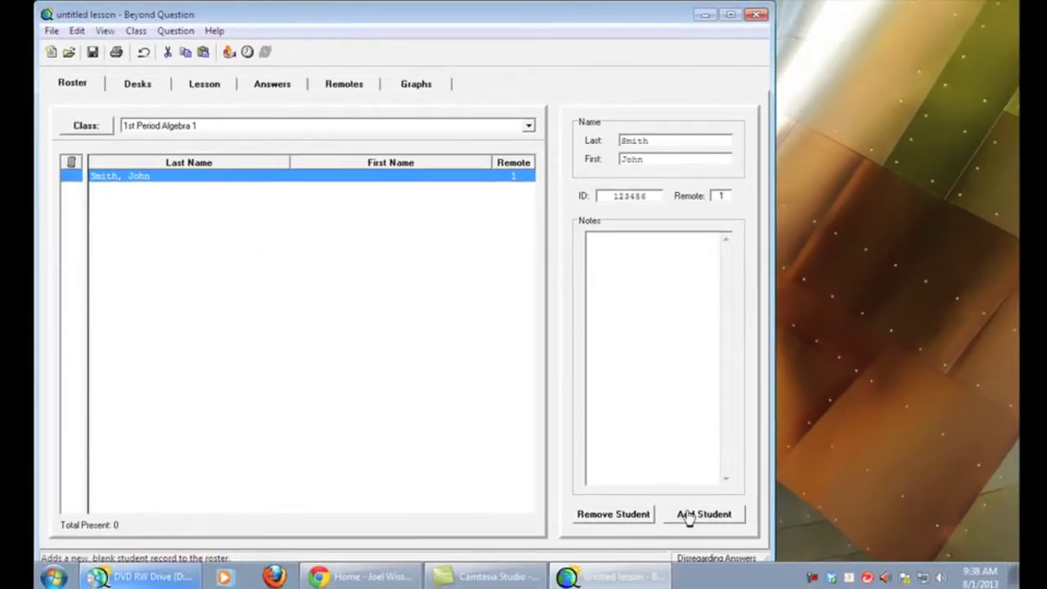
Add a second student to the roster with their last name and ID on remote 2.
{"action": "left_click", "coordinate": [688, 516]}
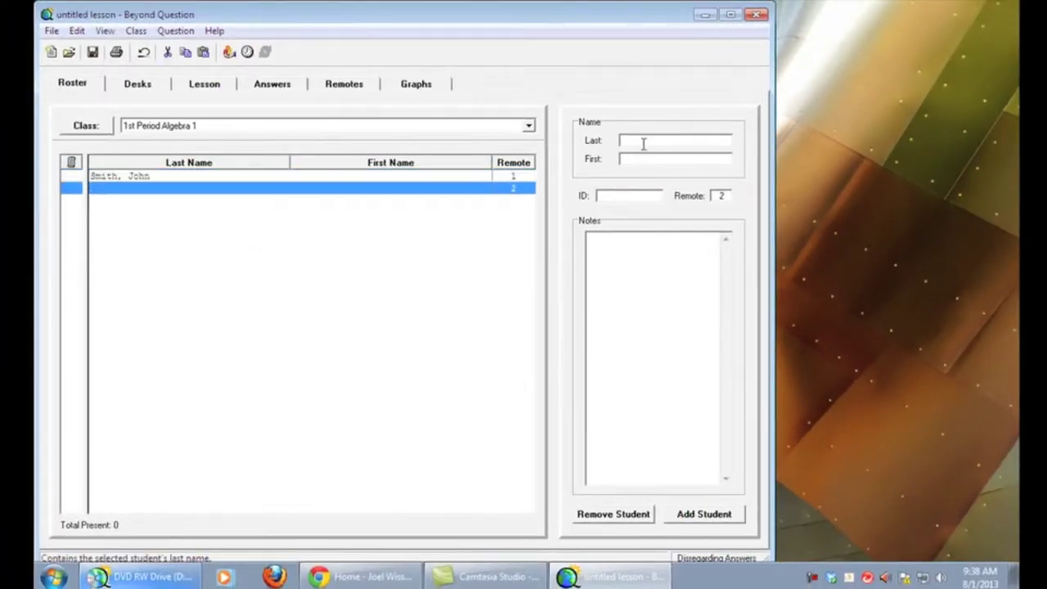
{"action": "type", "text": "Jones"}
{"action": "key", "text": "Tab"}
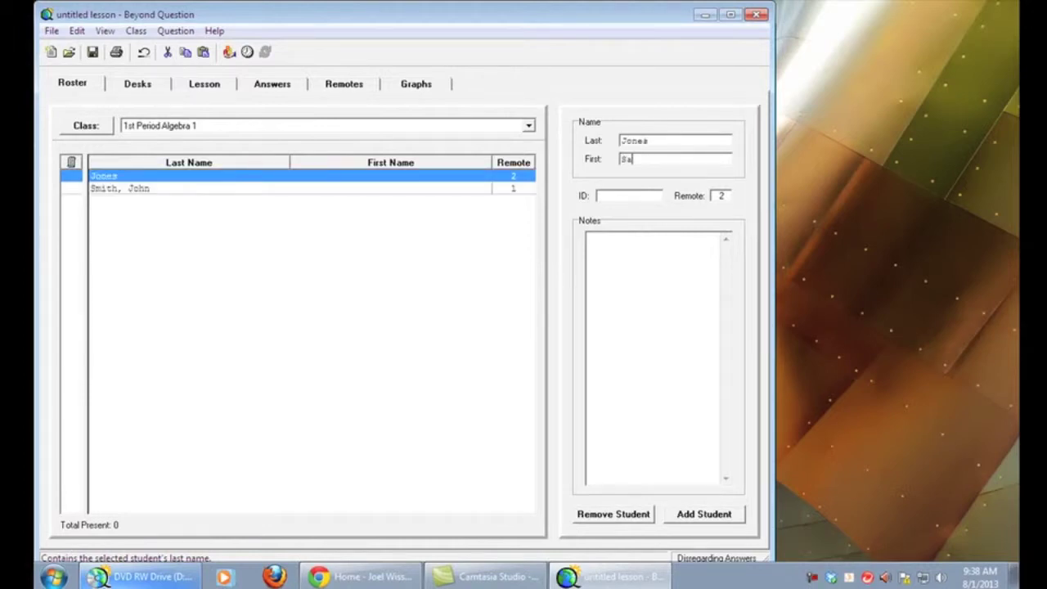
{"action": "key", "text": "Tab"}
{"action": "type", "text": "234567"}
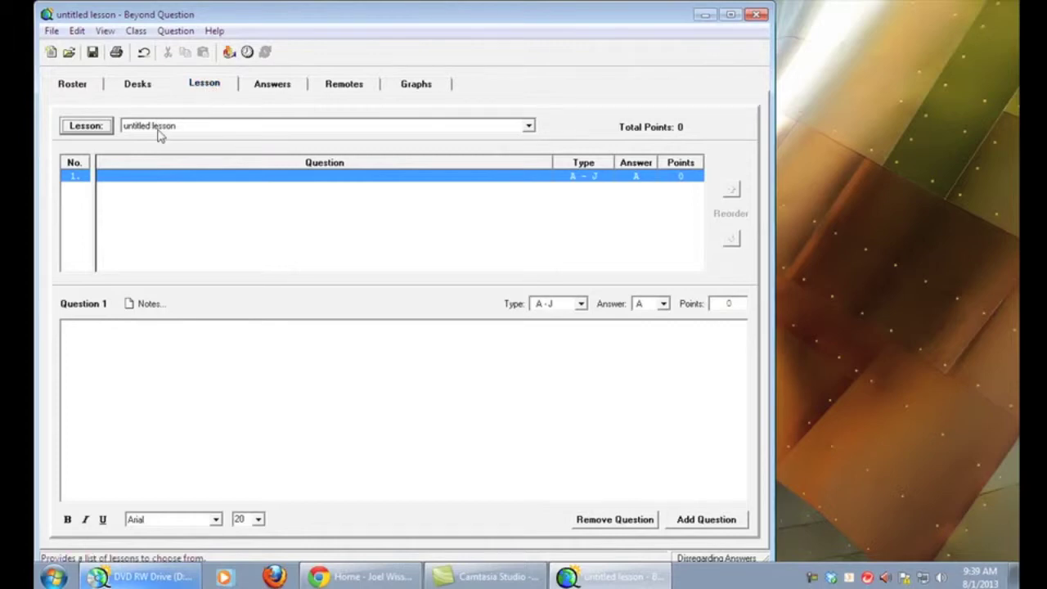
Save the new lesson as 'Algebra 1 Pre Test'.
{"action": "left_click", "coordinate": [51, 31]}
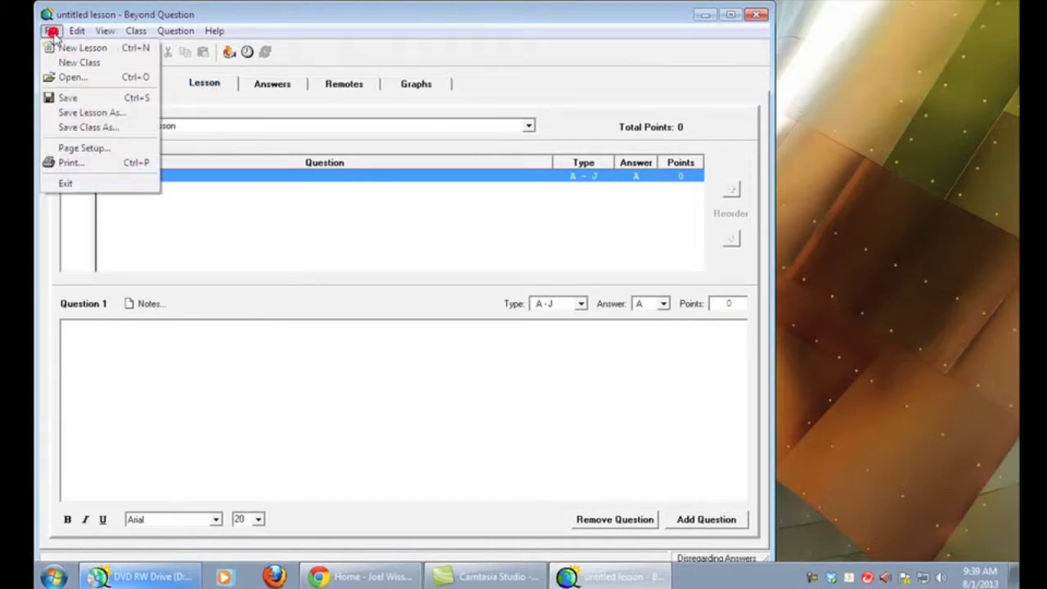
{"action": "left_click", "coordinate": [90, 112]}
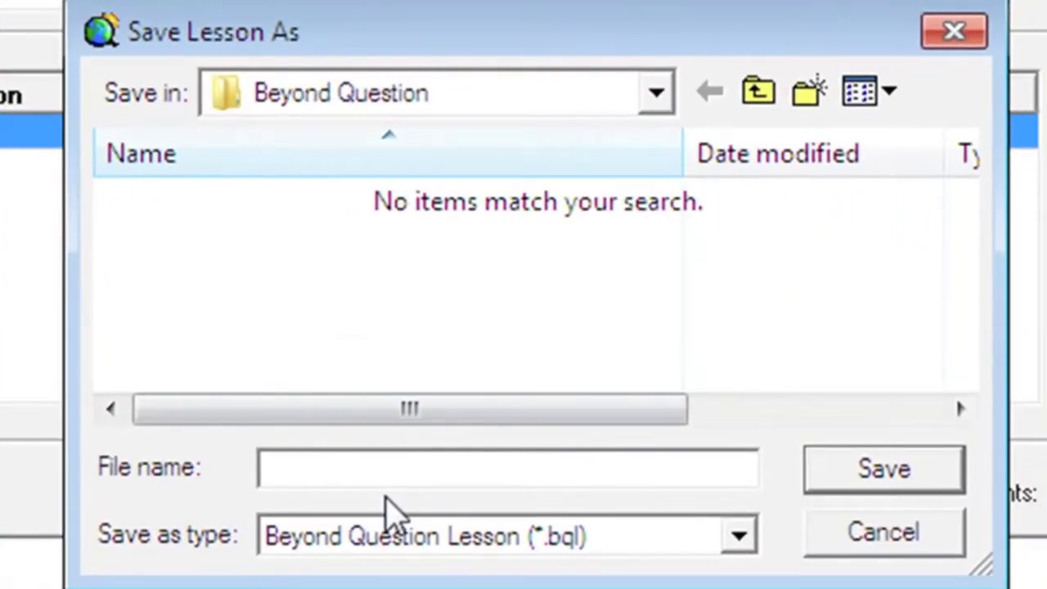
{"action": "type", "text": "Al"}
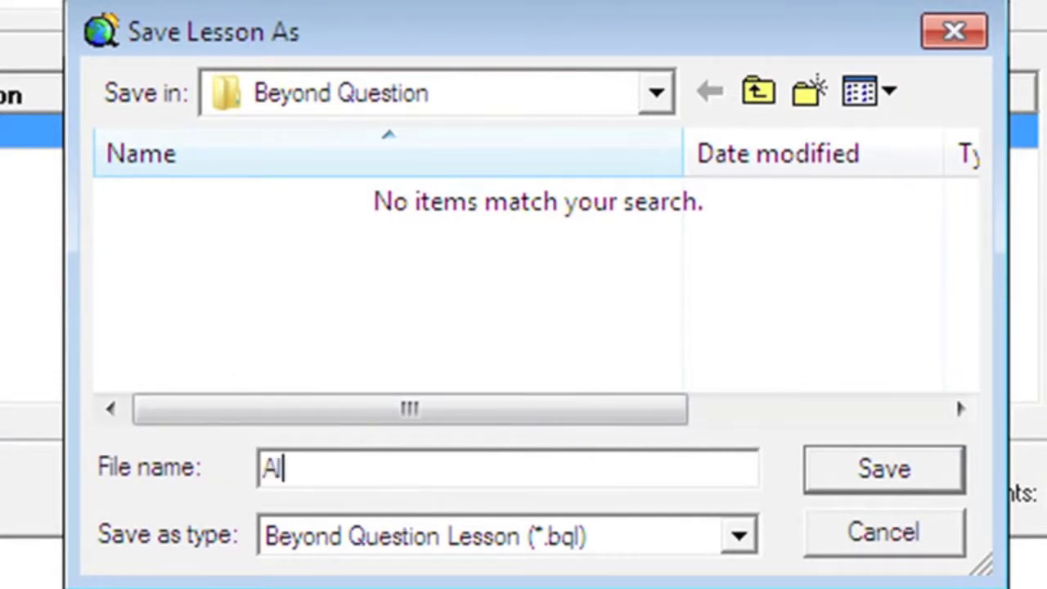
{"action": "type", "text": "gebra 1 Pre Test"}
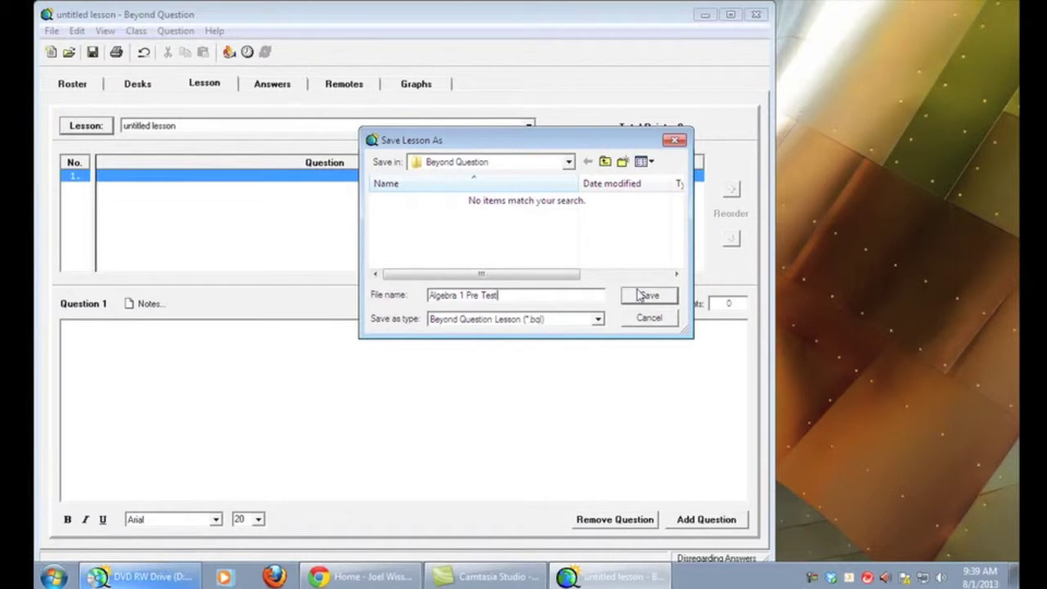
{"action": "left_click", "coordinate": [646, 295]}
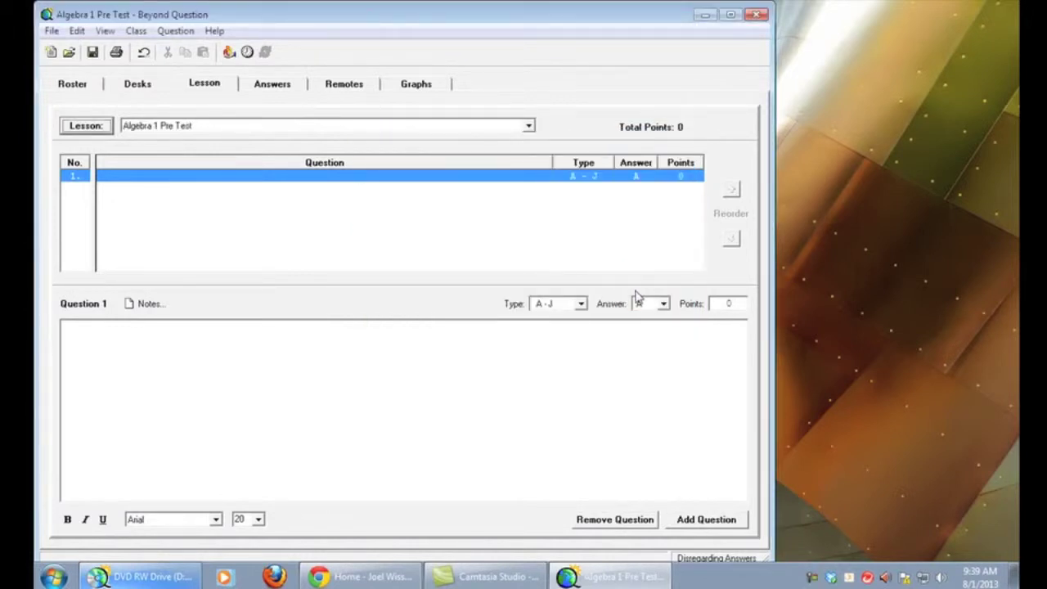
{"action": "left_click", "coordinate": [458, 369]}
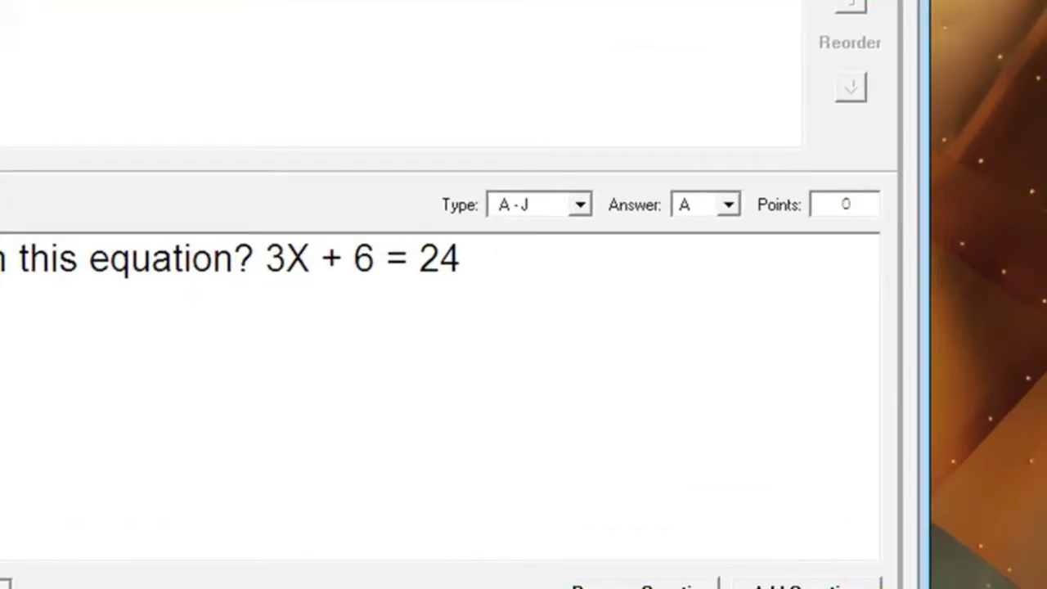
Make question 1 an A-D question with answer C worth 1 point, and add question 2.
{"action": "left_click", "coordinate": [585, 207]}
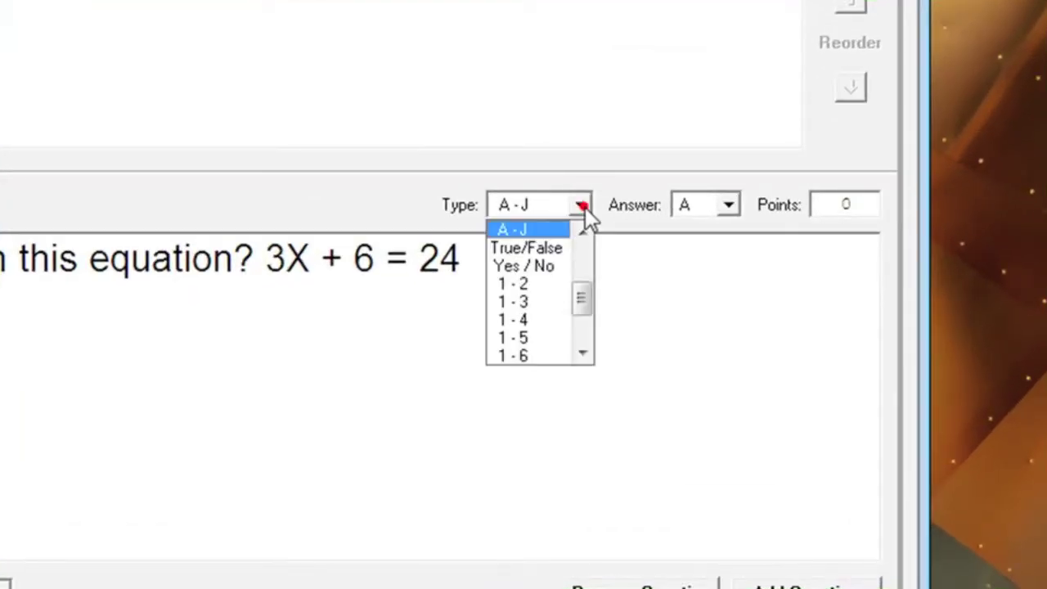
{"action": "left_click_drag", "start_coordinate": [580, 300], "coordinate": [583, 262]}
{"action": "left_click", "coordinate": [543, 266]}
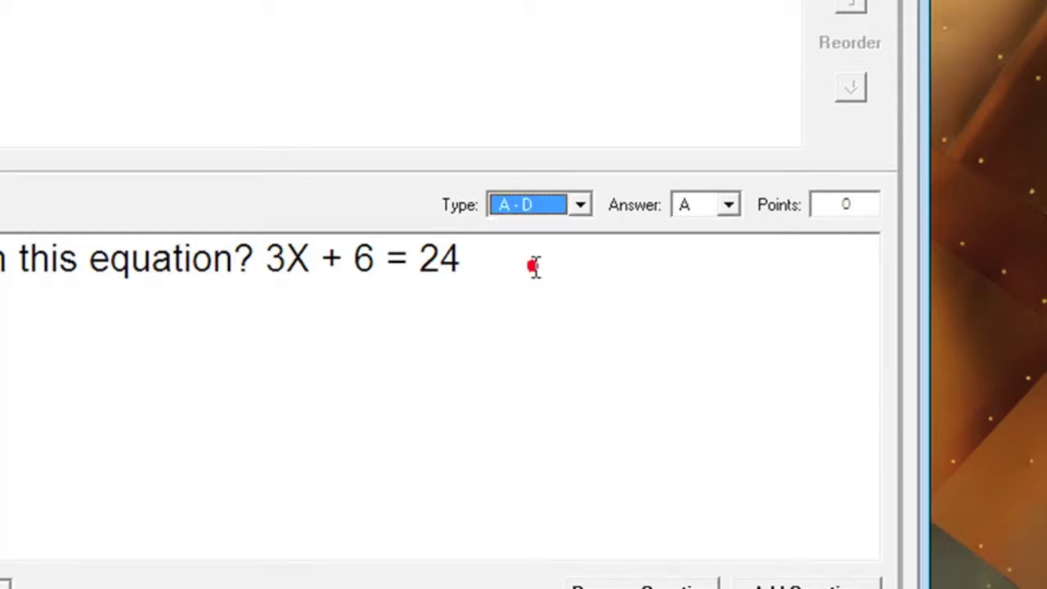
{"action": "left_click", "coordinate": [730, 204]}
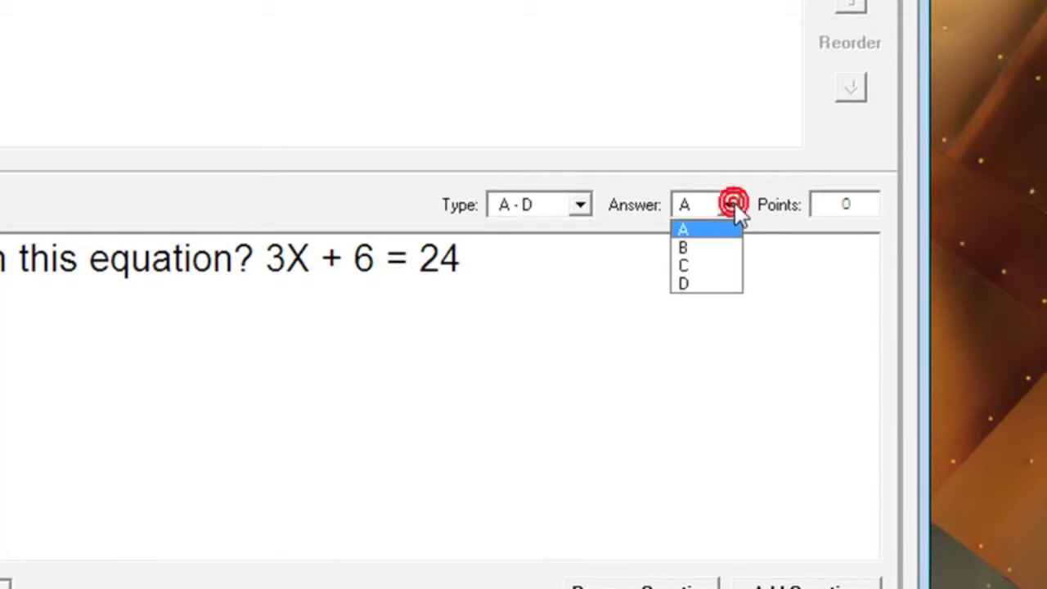
{"action": "left_click", "coordinate": [709, 265]}
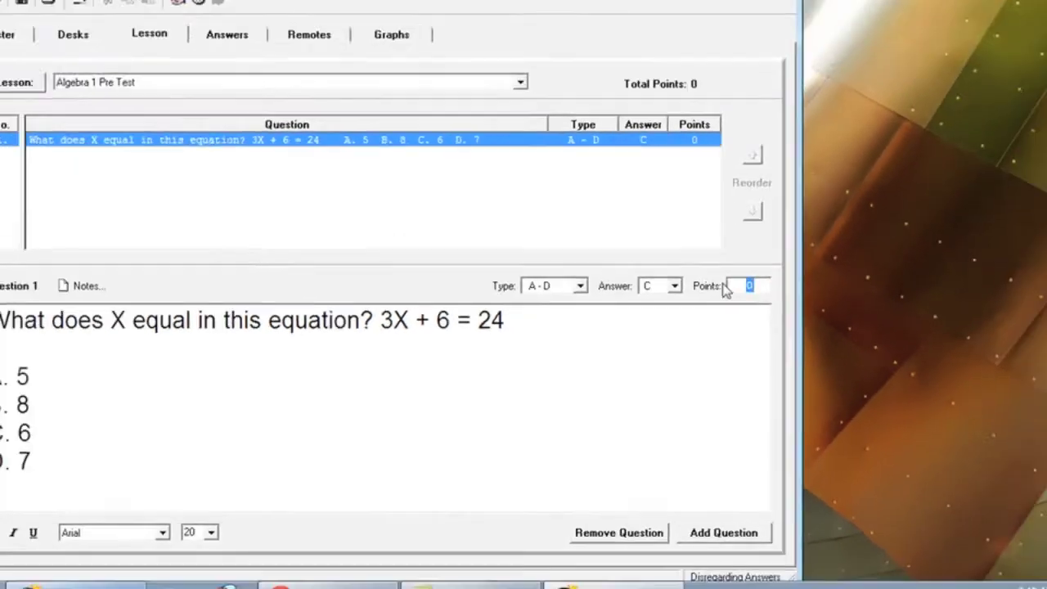
{"action": "type", "text": "1"}
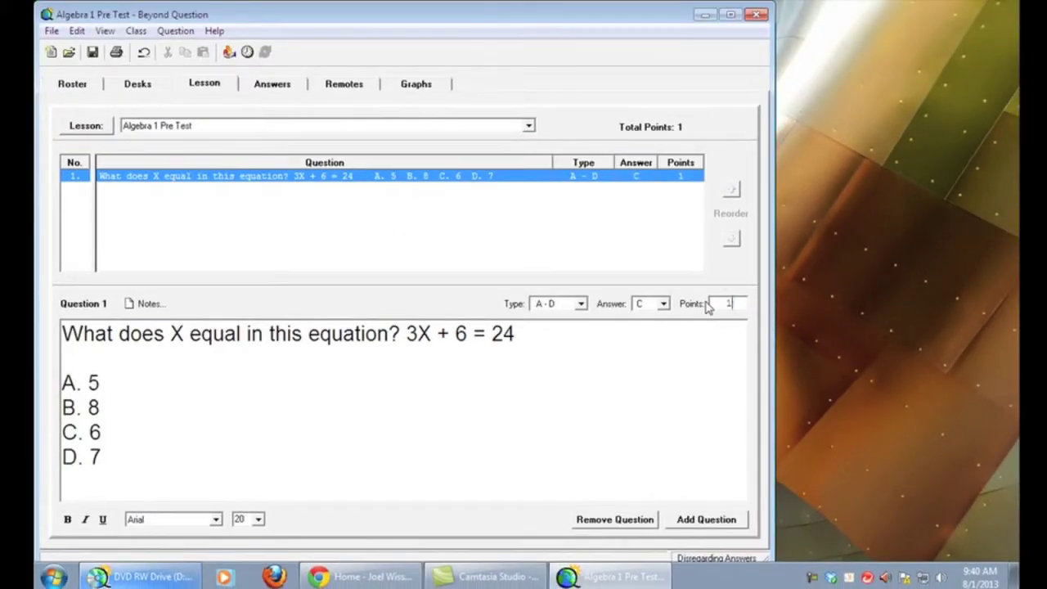
{"action": "left_click", "coordinate": [700, 519]}
Enter question 2 'What does Y equal in this equation? 5Y - 7 = 28' with choices 8, 7, 9, 5, marking B correct.
{"action": "type", "text": "What"}
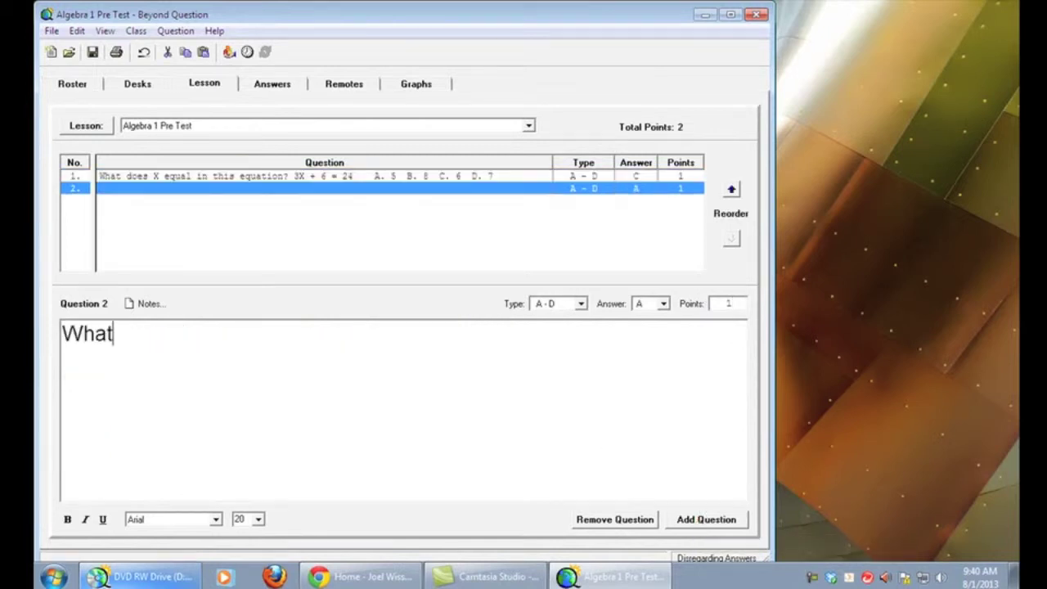
{"action": "type", "text": " does Y equal in this equation? 5"}
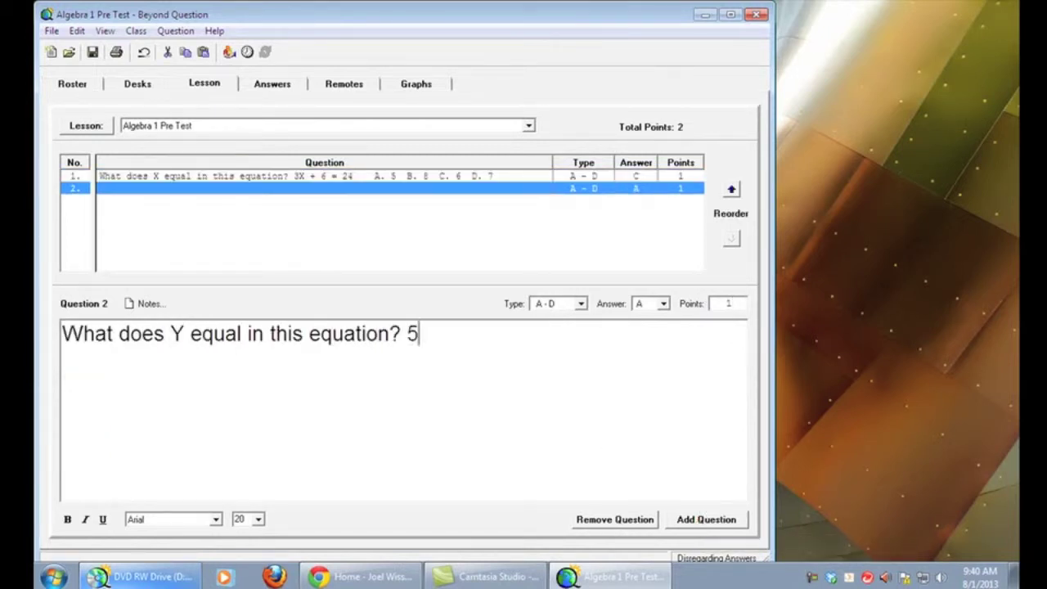
{"action": "type", "text": "Y - 7 = 28"}
{"action": "key", "text": "Return"}
{"action": "key", "text": "Return"}
{"action": "type", "text": "A. 8"}
{"action": "key", "text": "Return"}
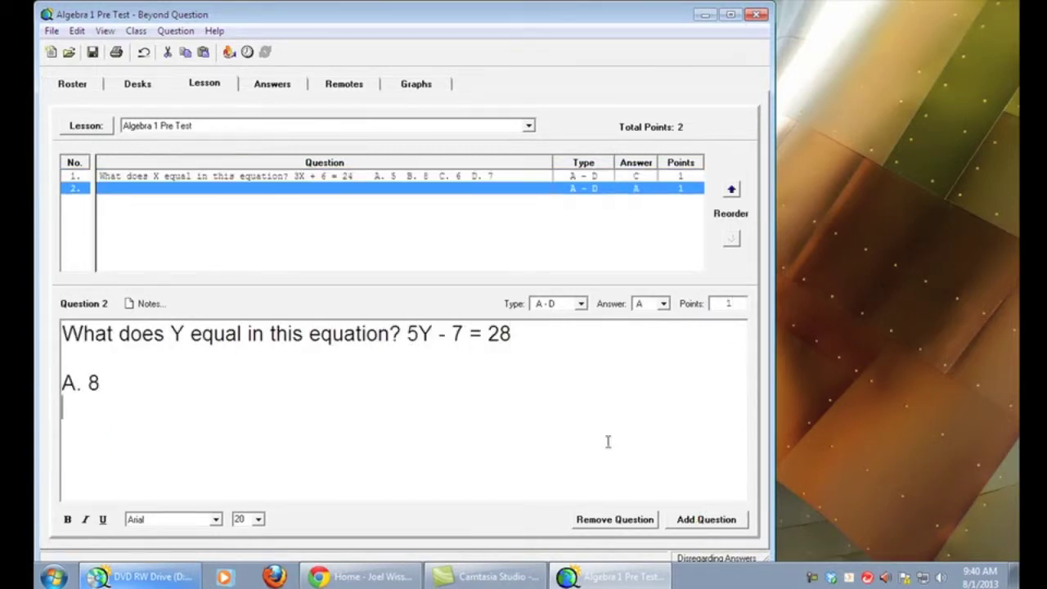
{"action": "type", "text": "B. 7"}
{"action": "key", "text": "Return"}
{"action": "type", "text": "C. 9"}
{"action": "key", "text": "Return"}
{"action": "type", "text": "D. 5"}
{"action": "left_click", "coordinate": [664, 304]}
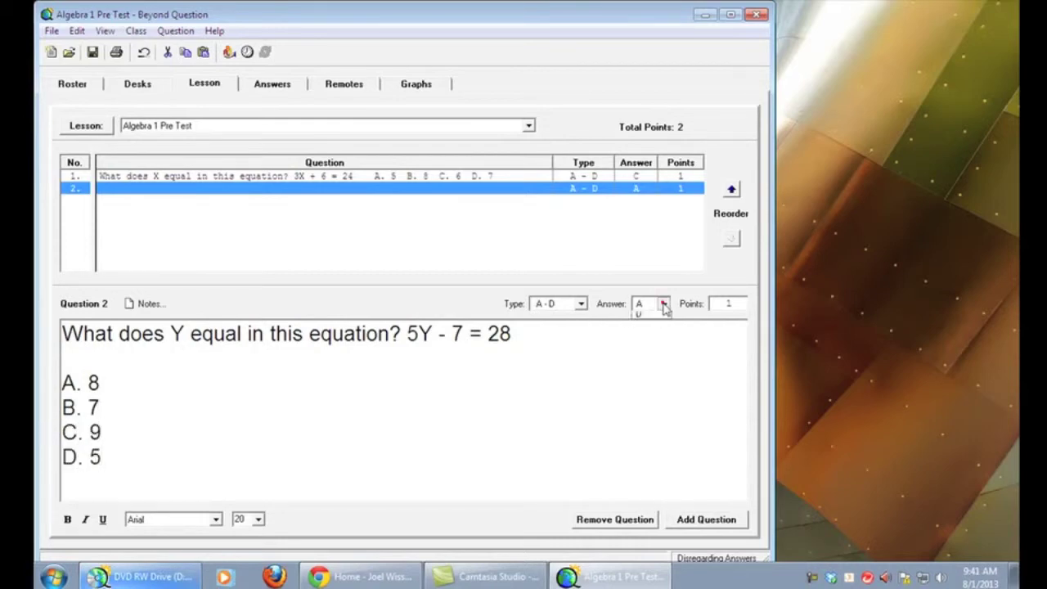
{"action": "left_click", "coordinate": [655, 327]}
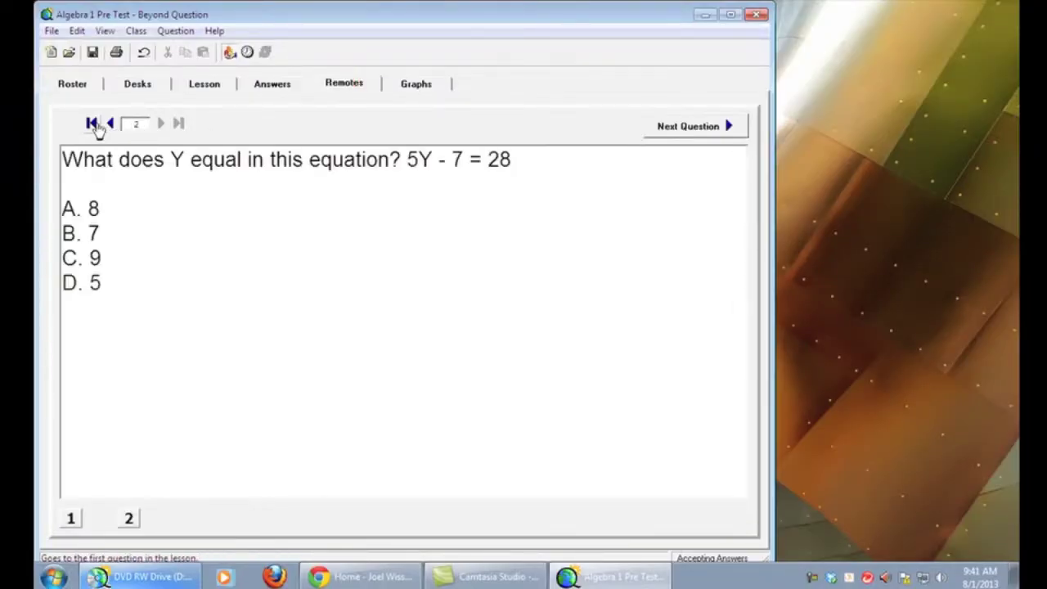
Run the lesson from question 1, then advance to question 2 as remotes answer.
{"action": "left_click", "coordinate": [95, 124]}
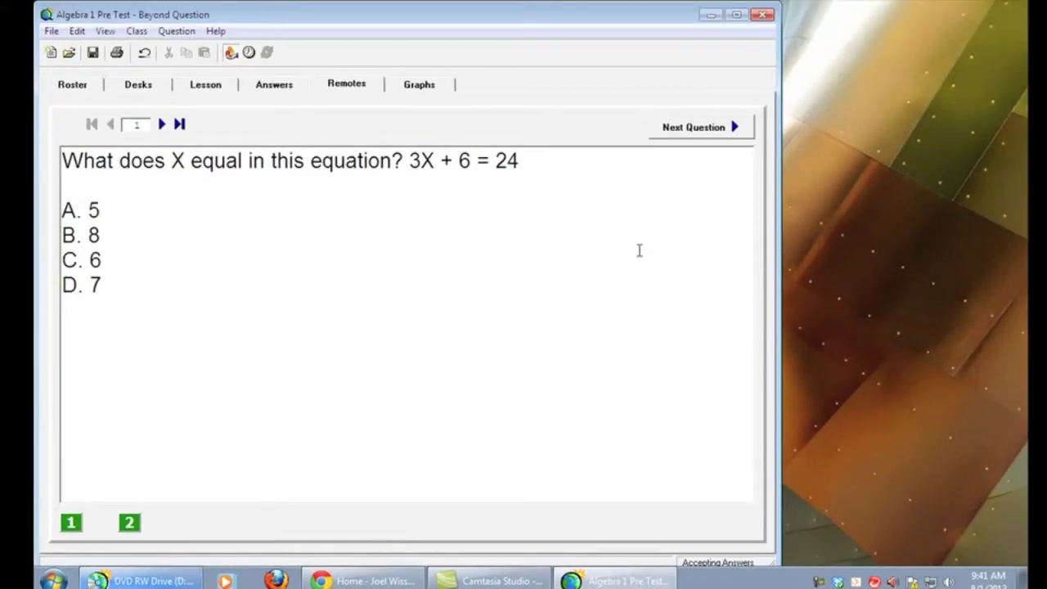
{"action": "left_click", "coordinate": [692, 129]}
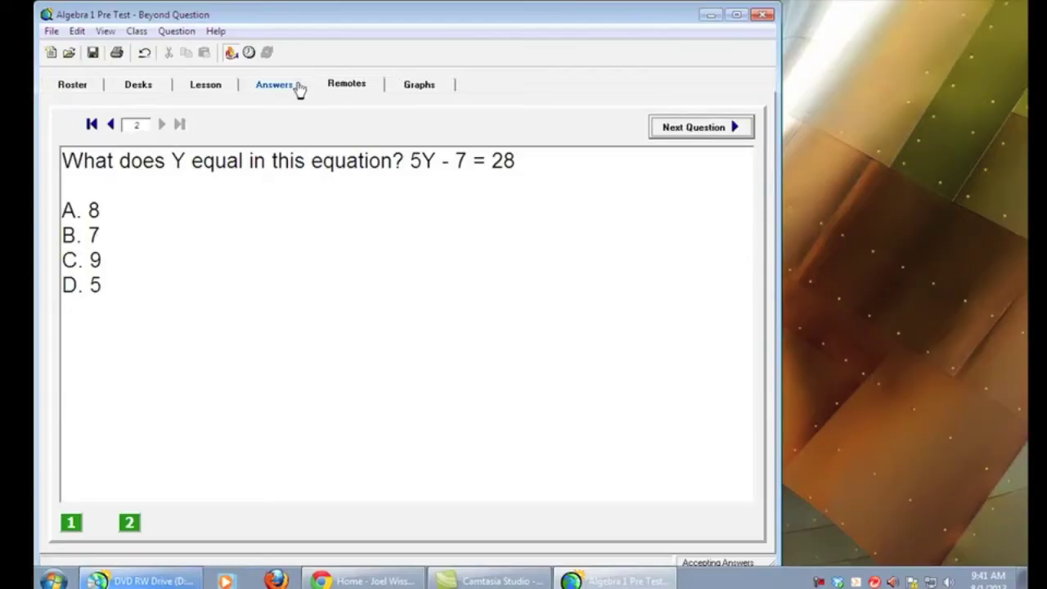
Review both students' 50% scores, then view question 1's response graph showing one A and one B.
{"action": "left_click", "coordinate": [286, 86]}
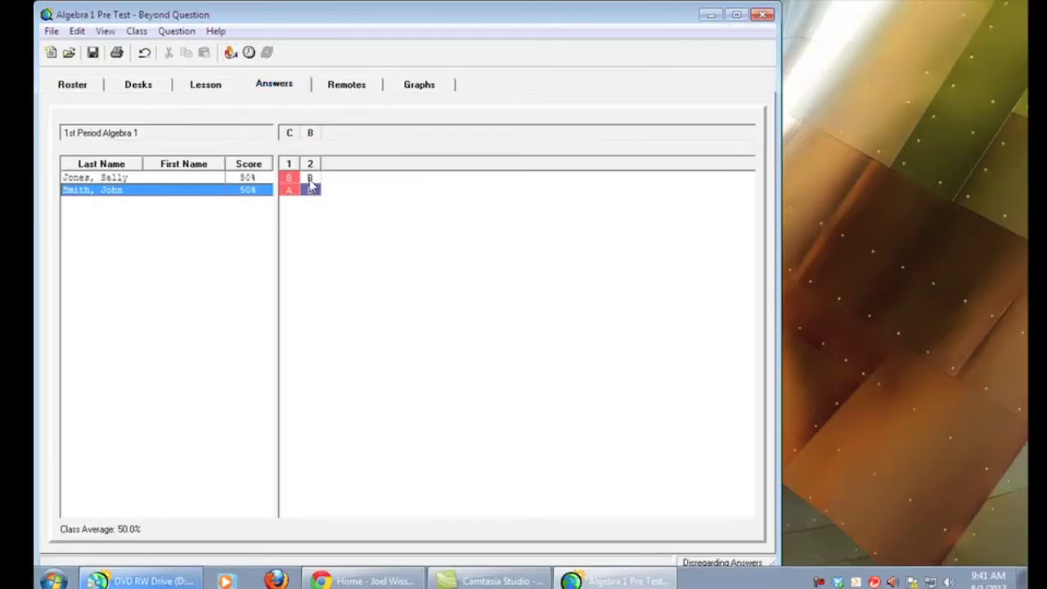
{"action": "left_click", "coordinate": [414, 88]}
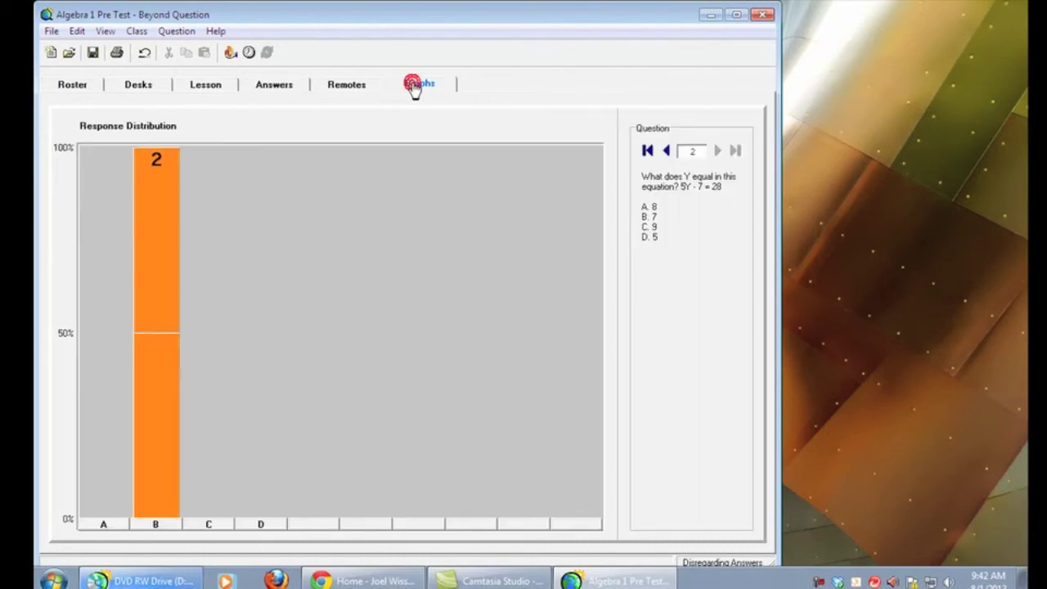
{"action": "left_click", "coordinate": [666, 152]}
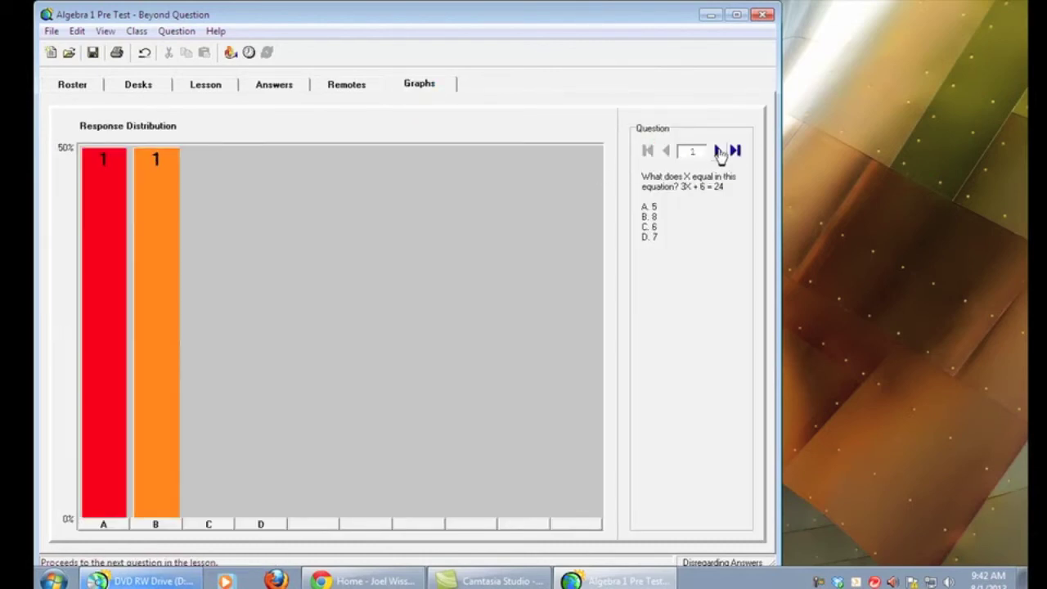